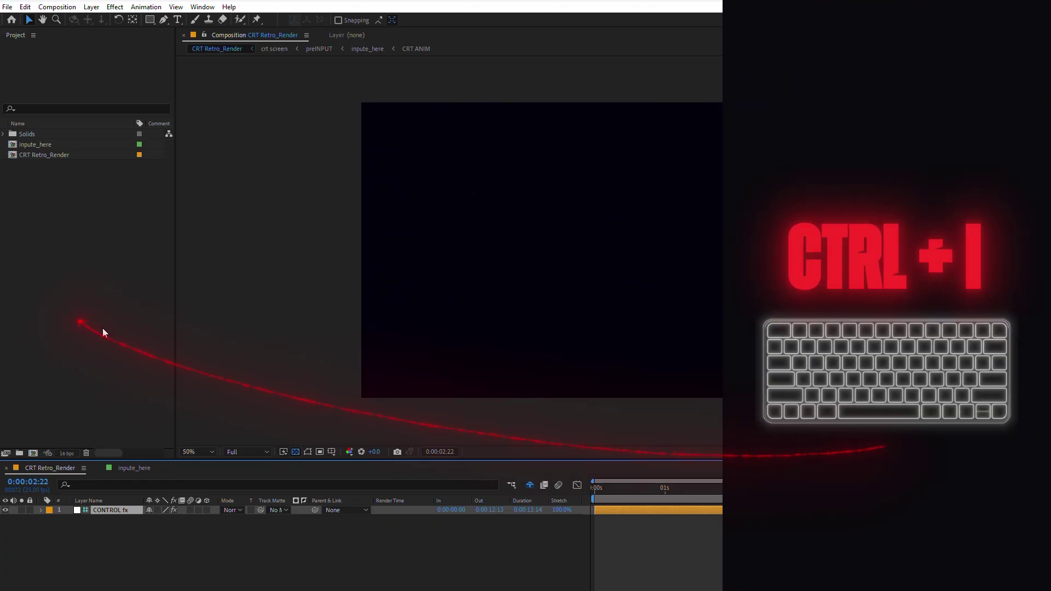
- Import LOGO.png into inpute_here, then show the CONTROL layer's CRT Retro effect controls in CRT Retro_Render
{"action": "key", "text": "ctrl+i"}
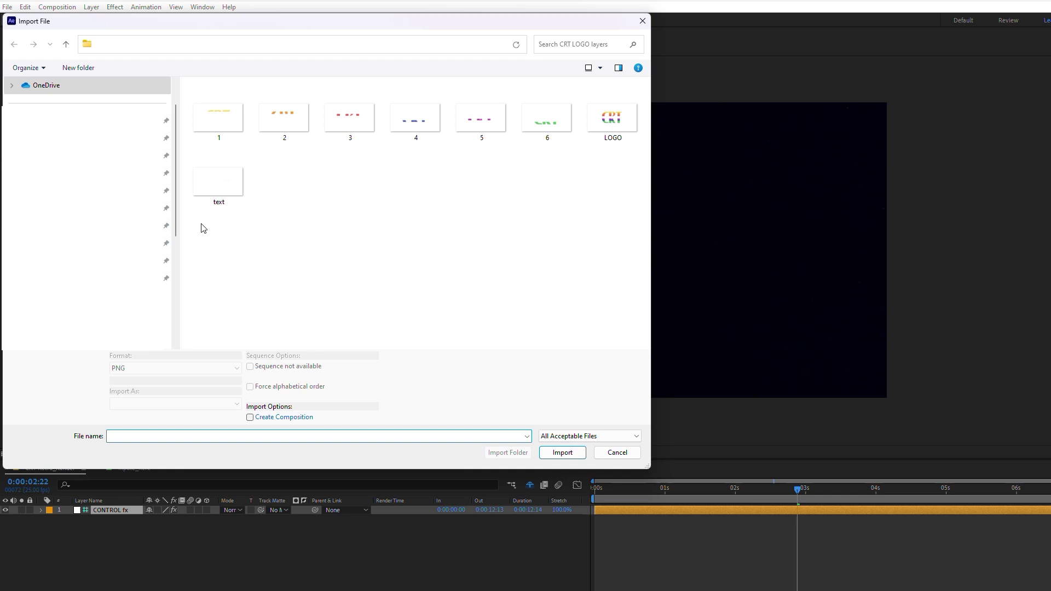
{"action": "left_click", "coordinate": [559, 451]}
{"action": "left_click", "coordinate": [134, 468]}
{"action": "left_click_drag", "start_coordinate": [35, 144], "coordinate": [168, 584]}
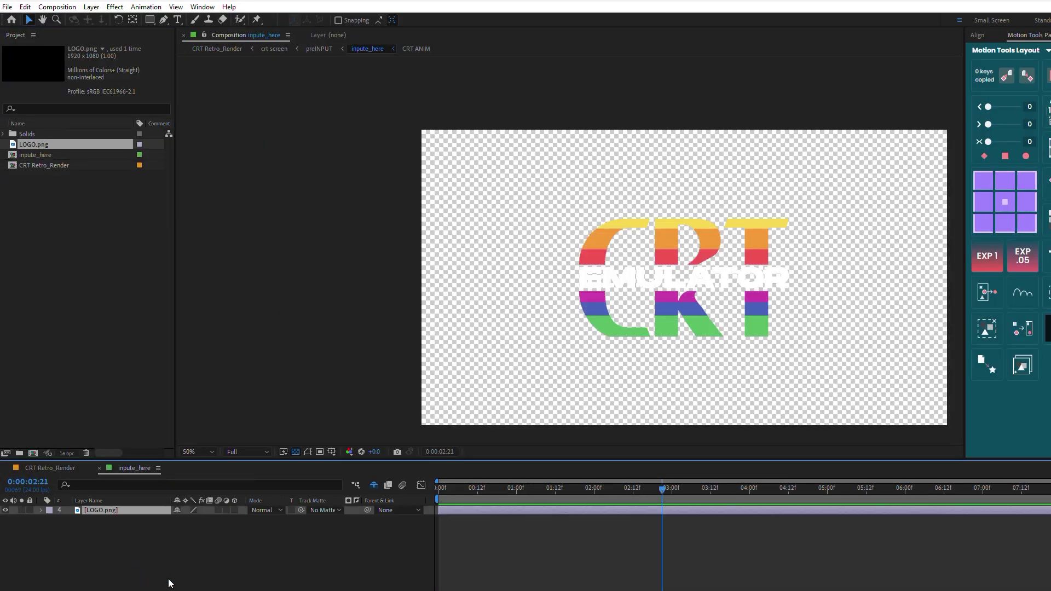
{"action": "left_click", "coordinate": [55, 467]}
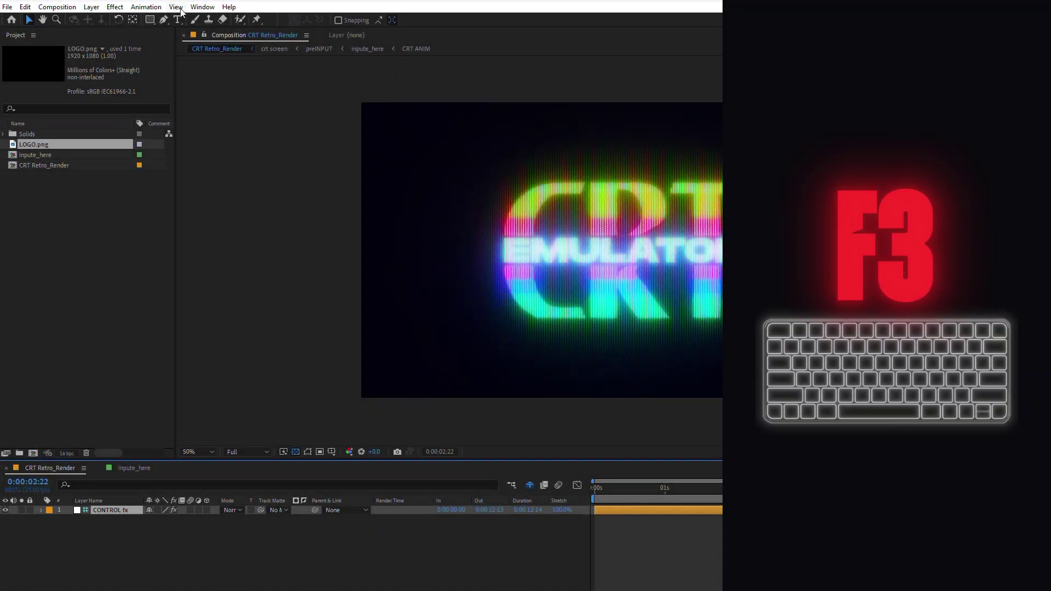
{"action": "left_click", "coordinate": [202, 7]}
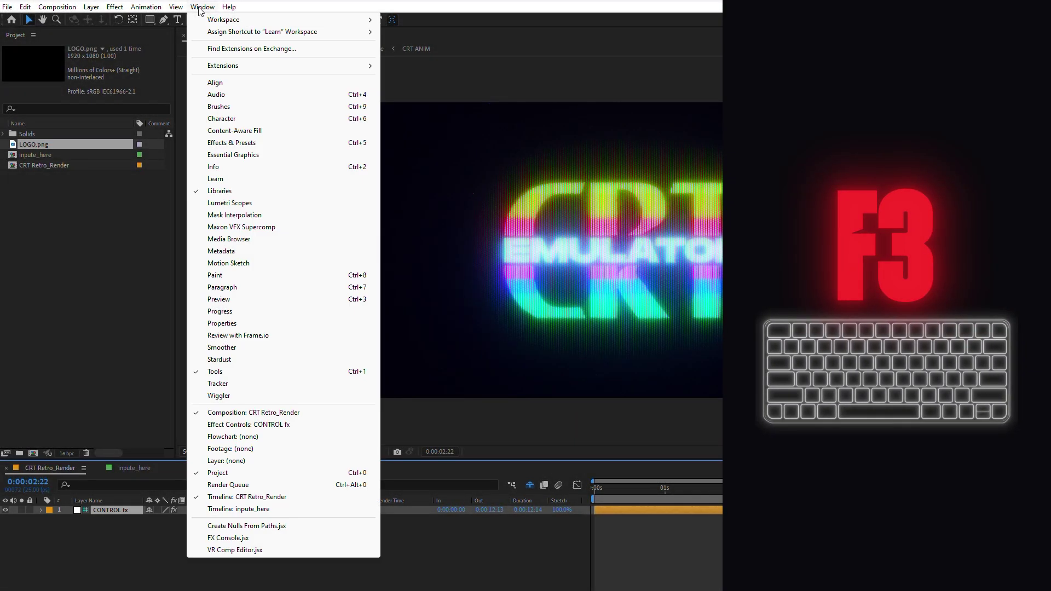
{"action": "left_click", "coordinate": [276, 427]}
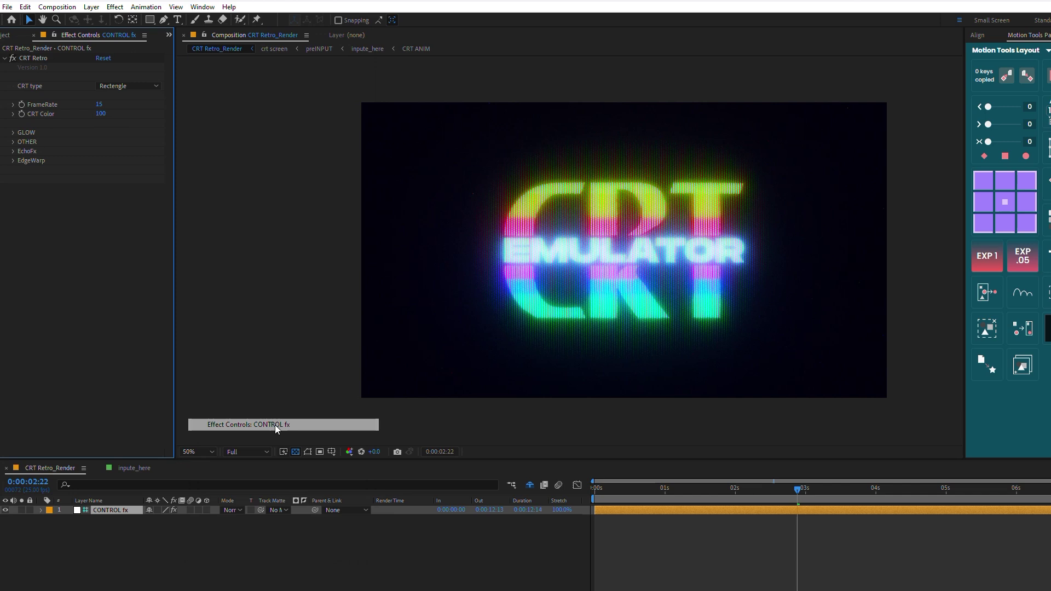
{"action": "left_click", "coordinate": [99, 511]}
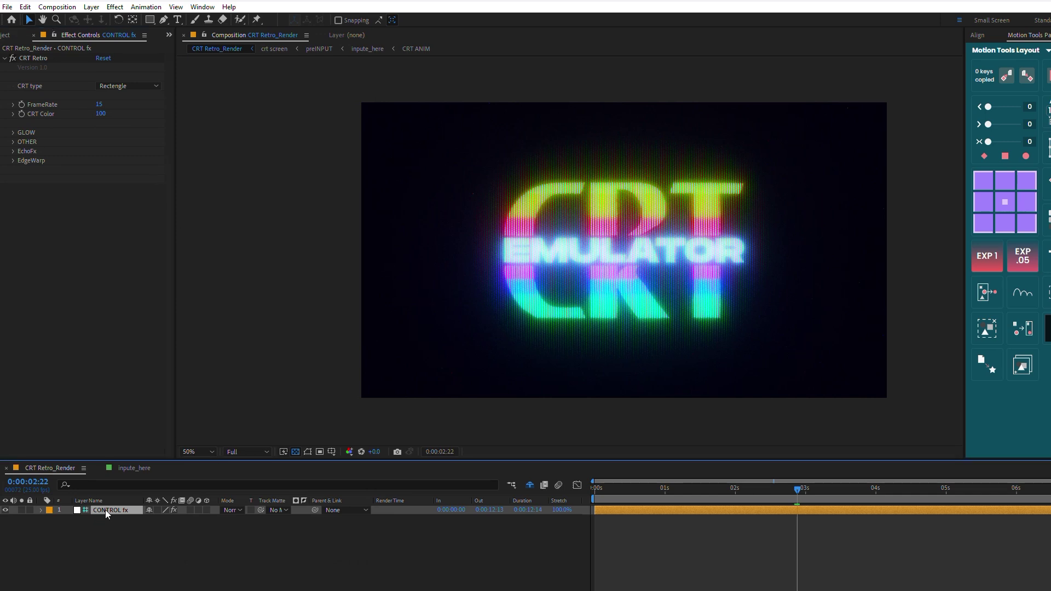
{"action": "left_click", "coordinate": [119, 86]}
{"action": "left_click", "coordinate": [126, 109]}
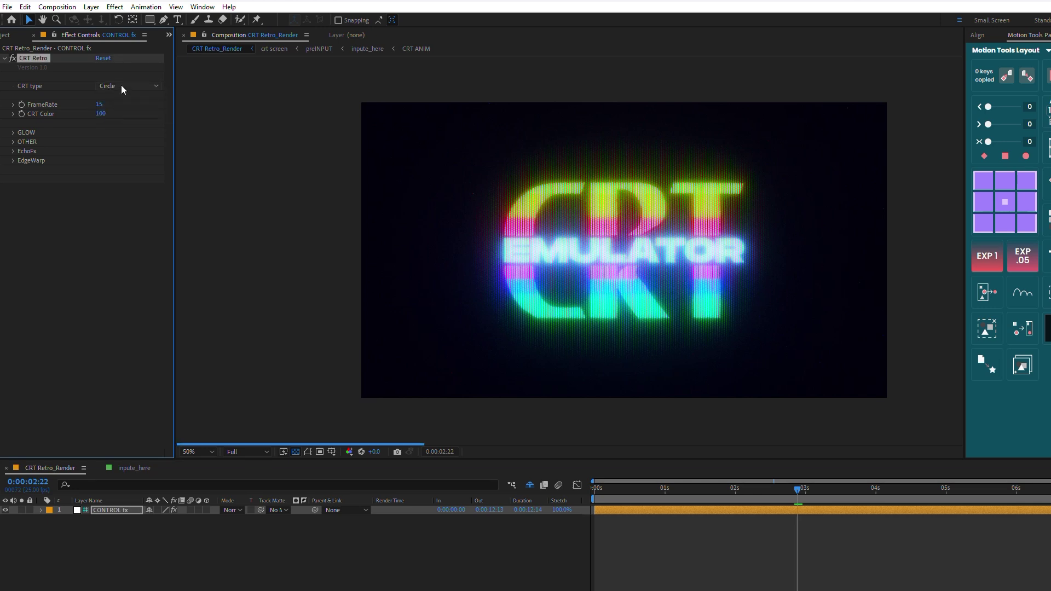
{"action": "left_click", "coordinate": [121, 85]}
{"action": "left_click", "coordinate": [103, 98]}
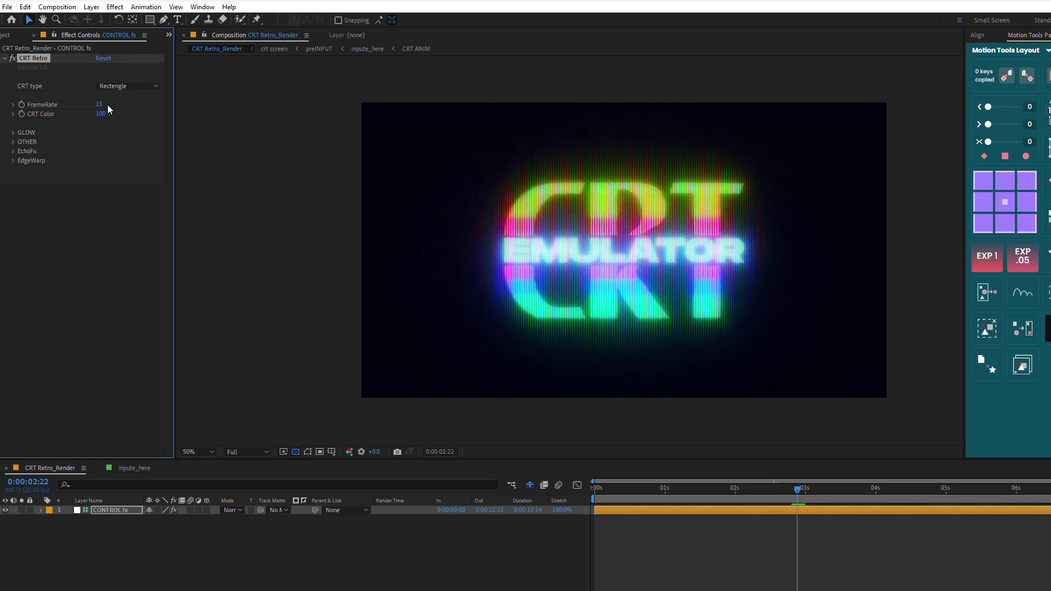
{"action": "left_click_drag", "start_coordinate": [101, 114], "coordinate": [17, 117]}
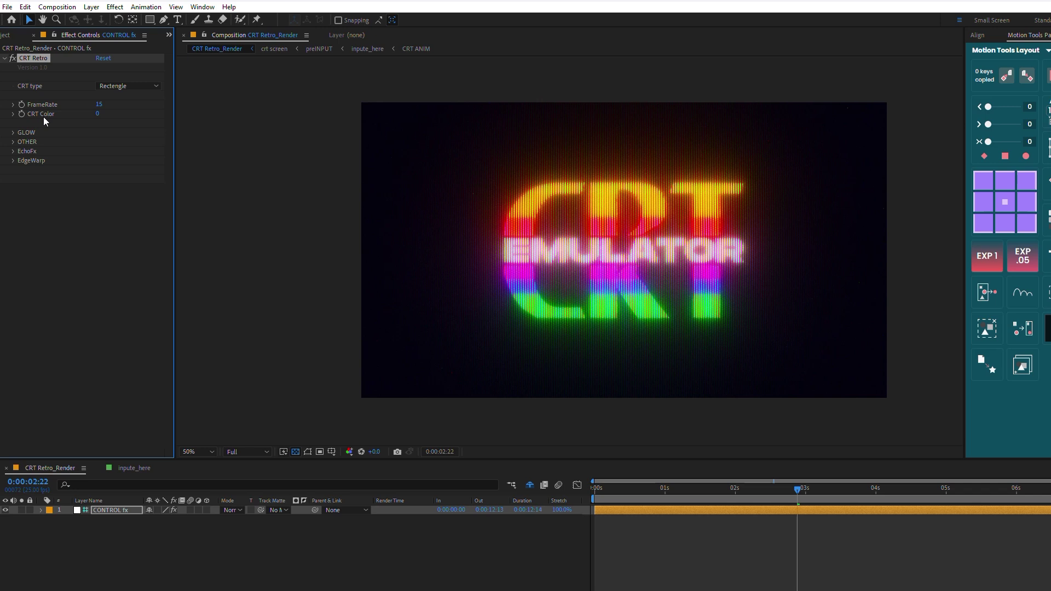
{"action": "left_click", "coordinate": [97, 113]}
{"action": "type", "text": "100"}
{"action": "key", "text": "Return"}
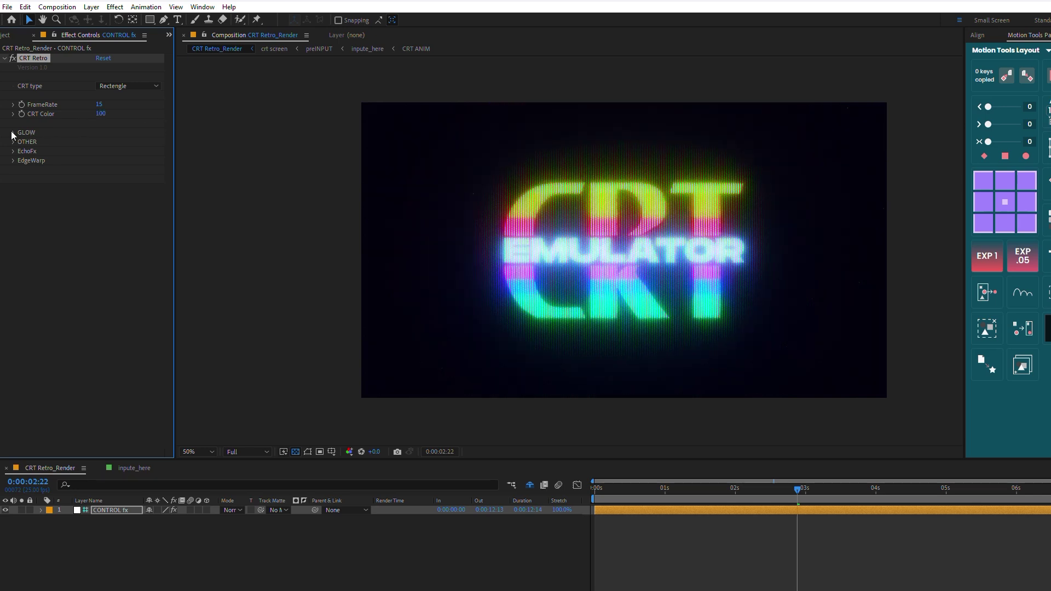
{"action": "left_click", "coordinate": [12, 132]}
{"action": "left_click", "coordinate": [99, 142]}
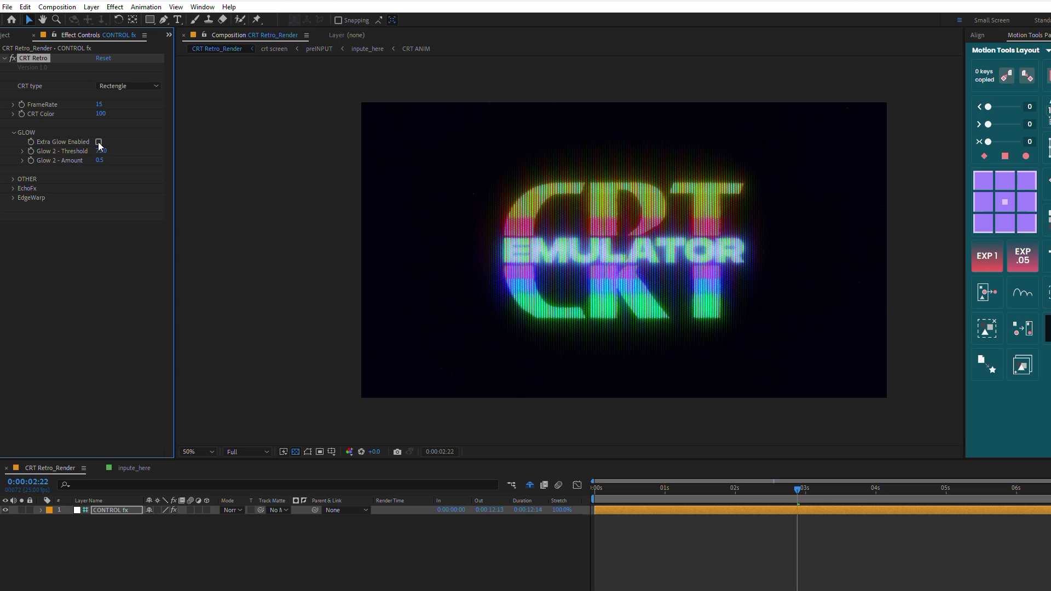
{"action": "left_click", "coordinate": [99, 142]}
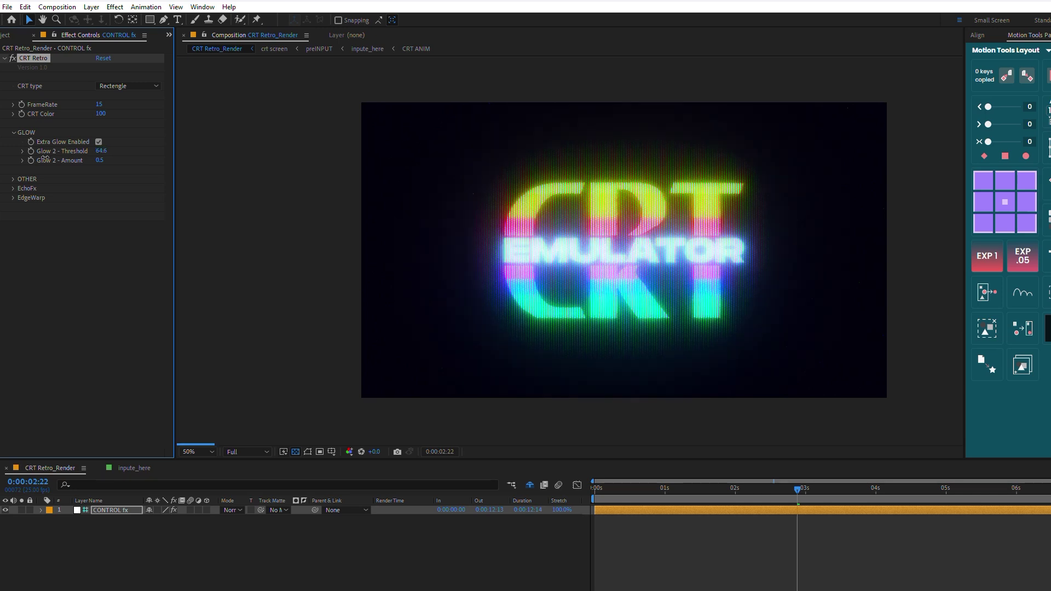
{"action": "left_click_drag", "start_coordinate": [99, 152], "coordinate": [97, 159]}
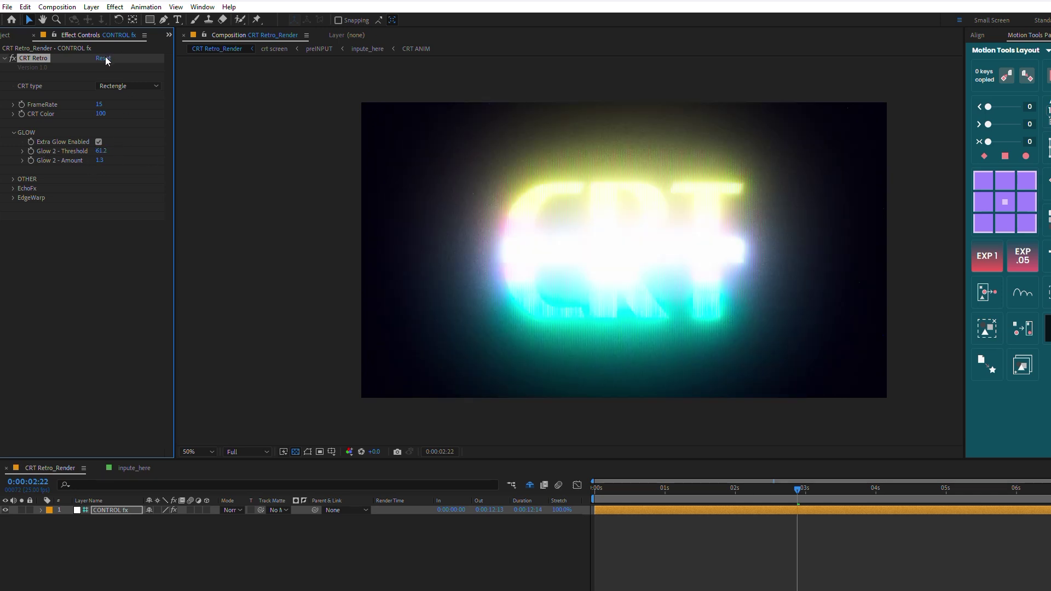
{"action": "left_click", "coordinate": [104, 58]}
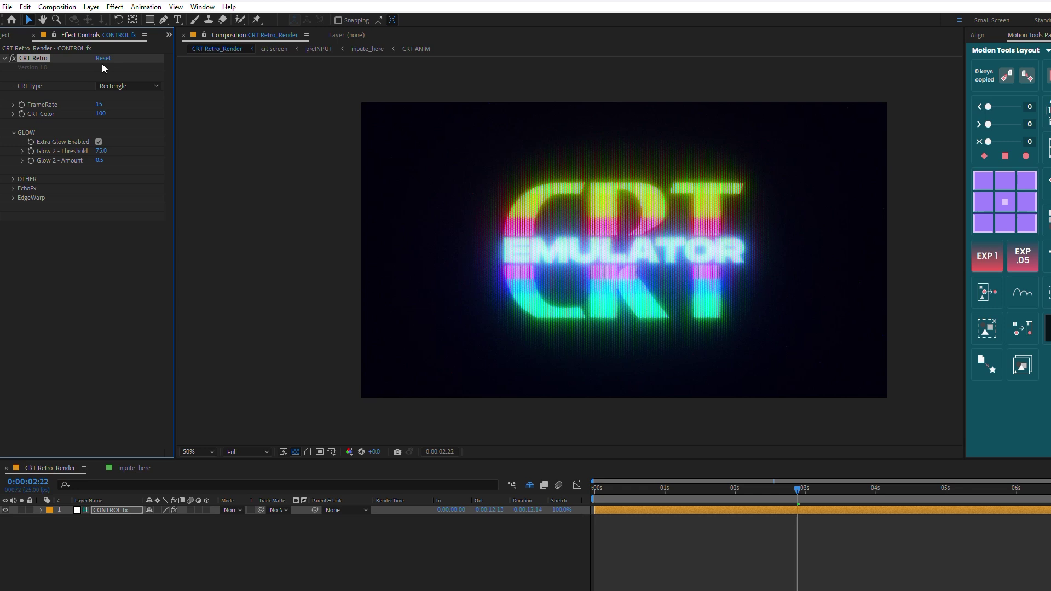
- In OTHER, set Flicker extra to 12%, analog noise to 50% and hue to 0, then expand EchoFx
{"action": "left_click", "coordinate": [12, 179]}
{"action": "left_click_drag", "start_coordinate": [100, 200], "coordinate": [99, 199]}
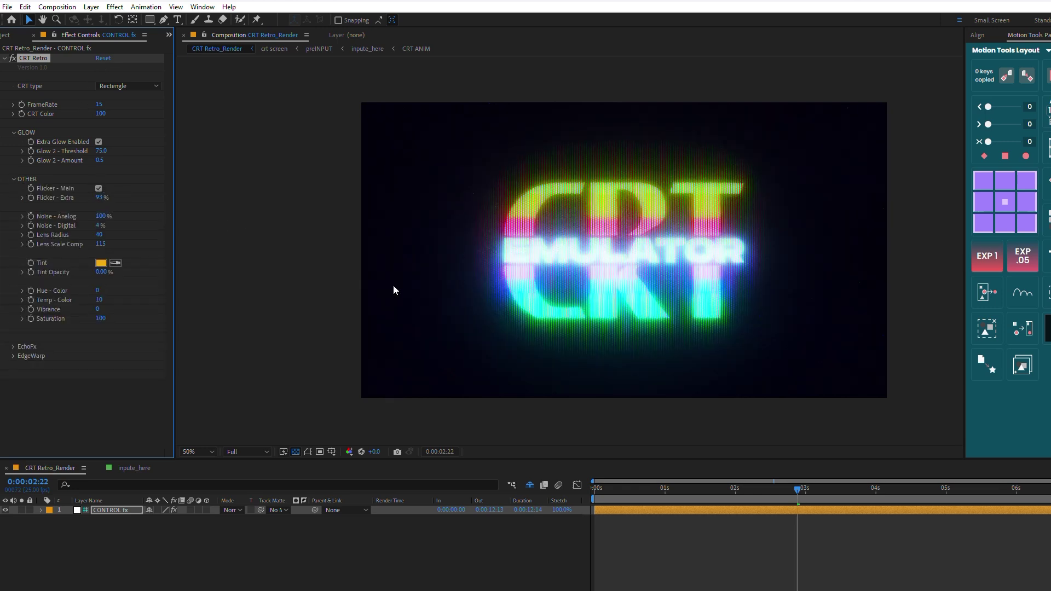
{"action": "left_click_drag", "start_coordinate": [99, 236], "coordinate": [76, 244]}
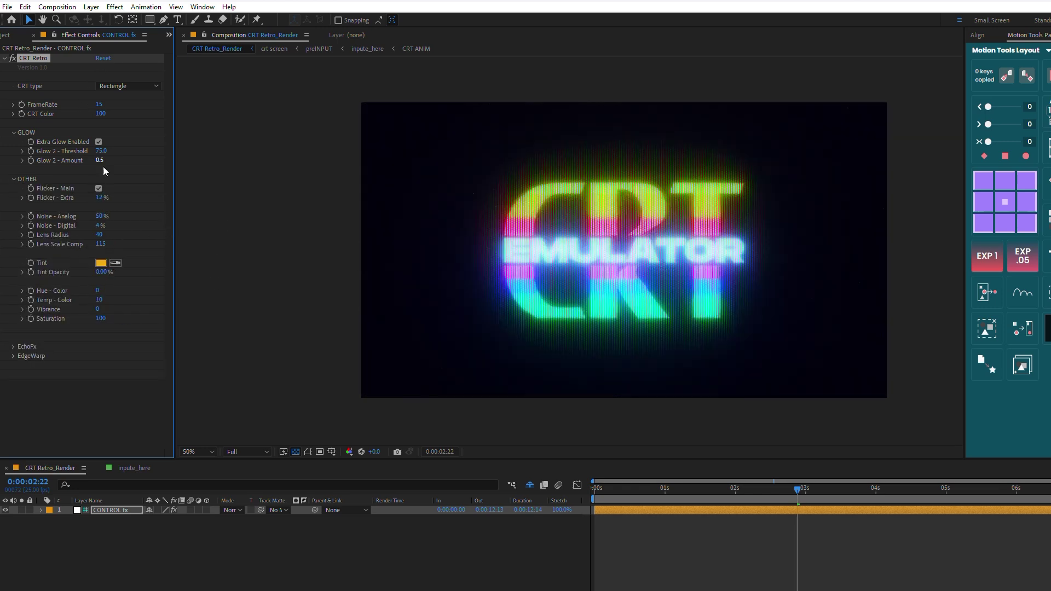
{"action": "left_click", "coordinate": [105, 59]}
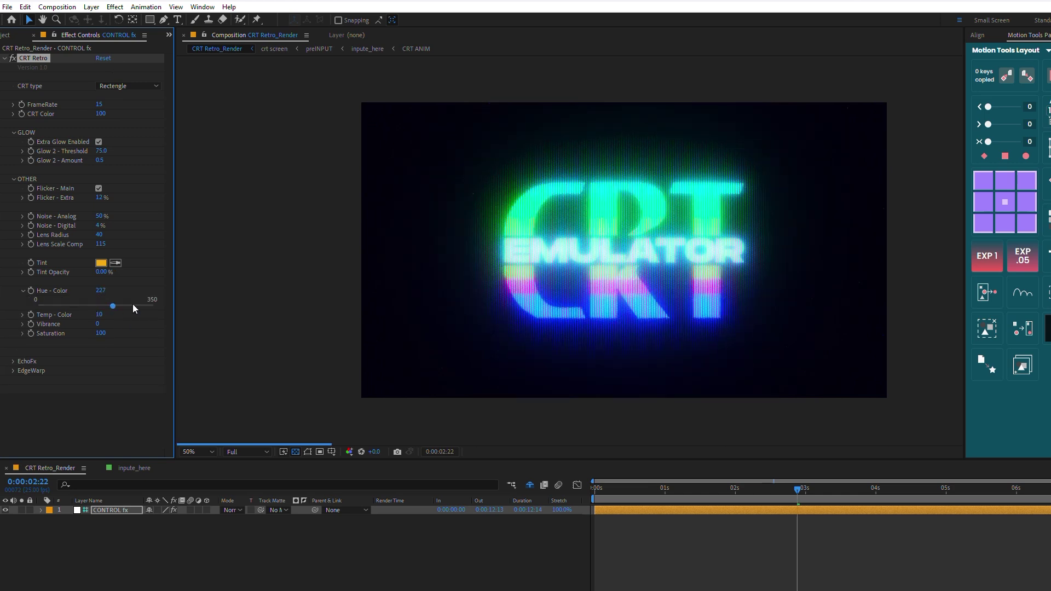
{"action": "left_click", "coordinate": [132, 304]}
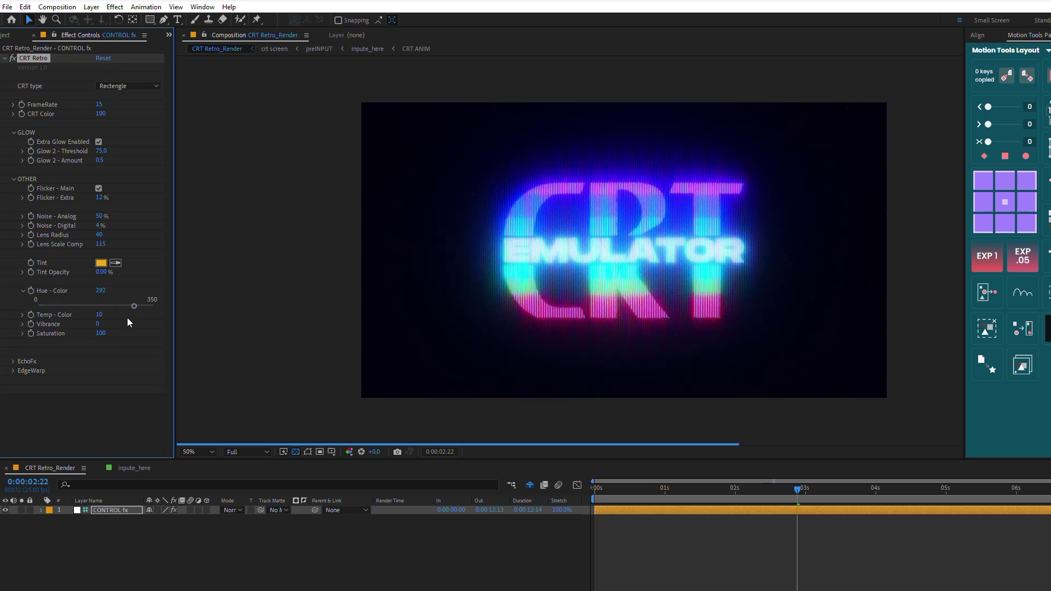
{"action": "left_click", "coordinate": [14, 179]}
{"action": "left_click", "coordinate": [14, 189]}
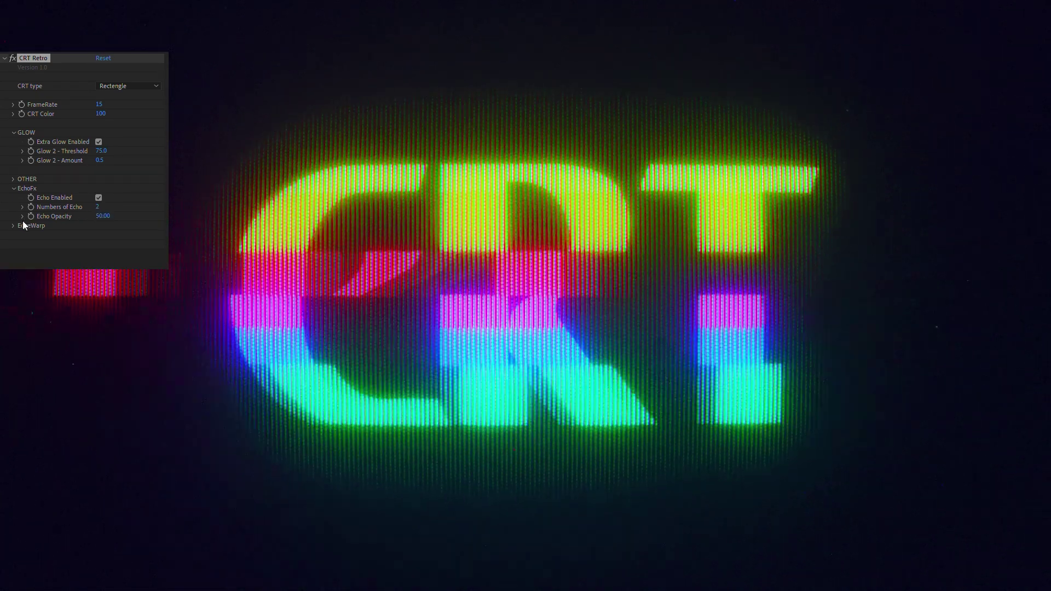
- Expand EdgeWarp to reveal Warp Enabled and its Amount of 100
{"action": "left_click", "coordinate": [13, 225]}
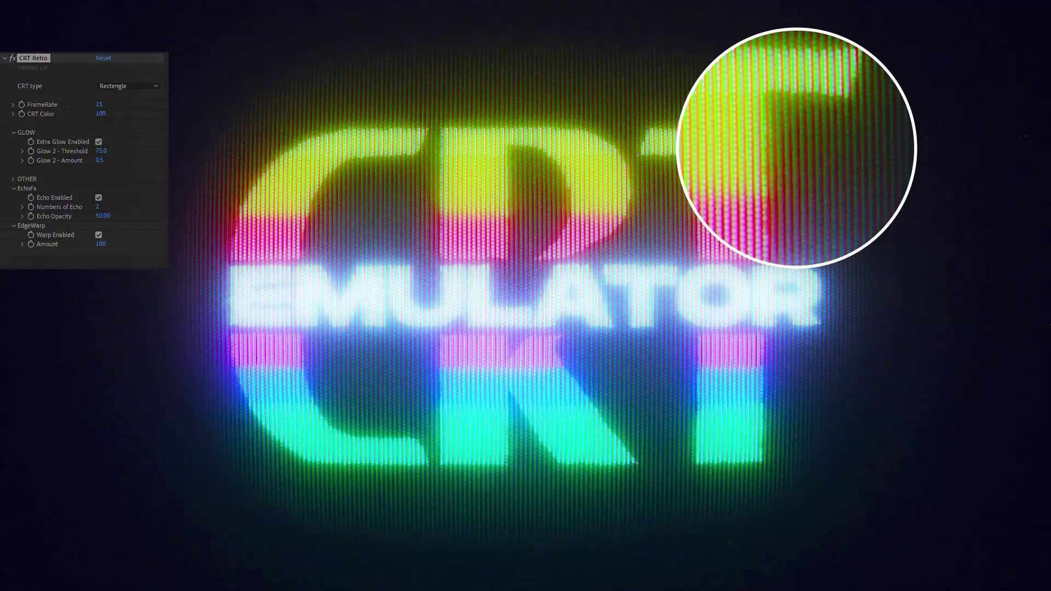